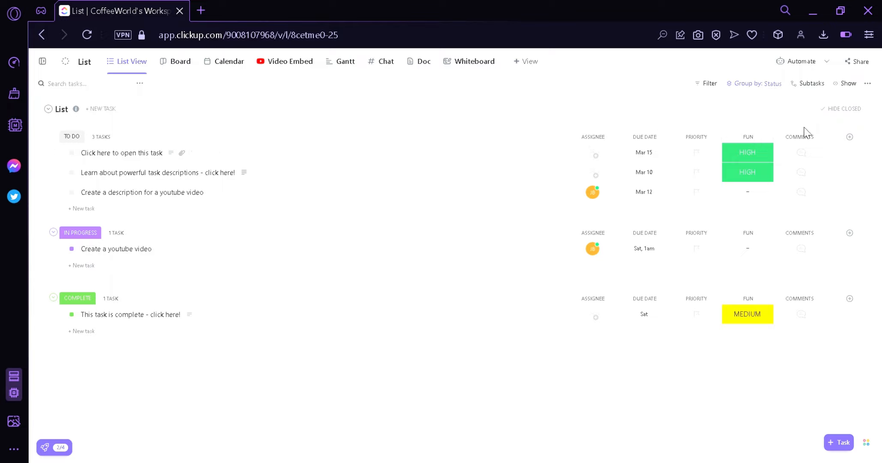
Step: Rename the FUN column of the task list to DIFFICULTY
click(850, 138)
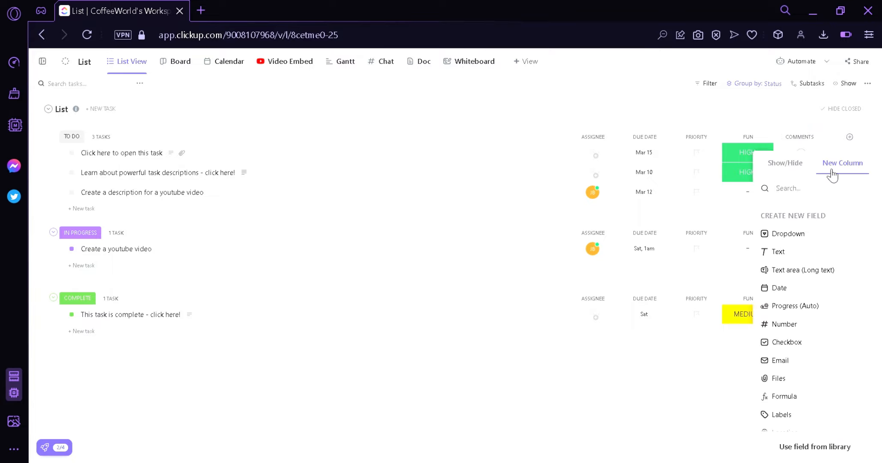
click(740, 117)
click(750, 139)
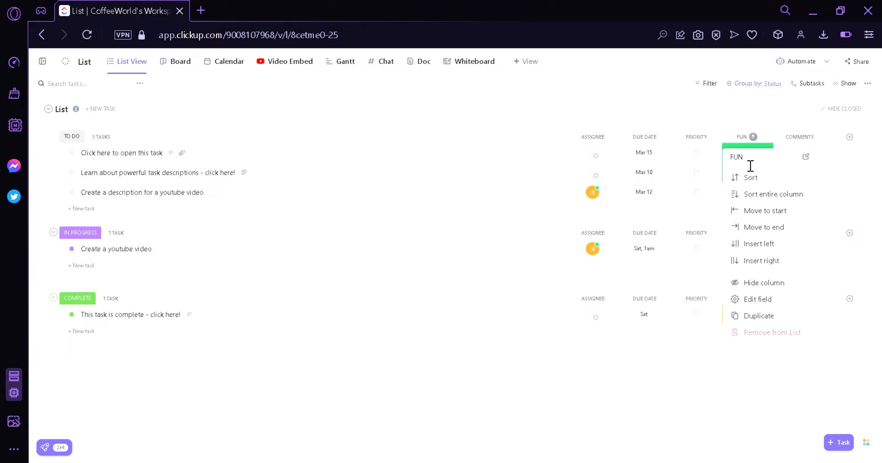
drag(749, 157, 718, 173)
text(DIFFICULTY)
key(Return)
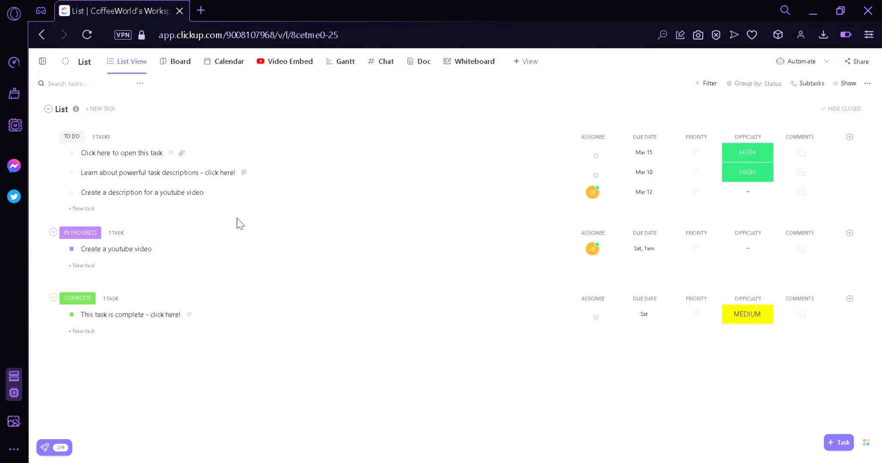
Step: View the details of the task "Create a description for a youtube video" and return to the list
click(253, 195)
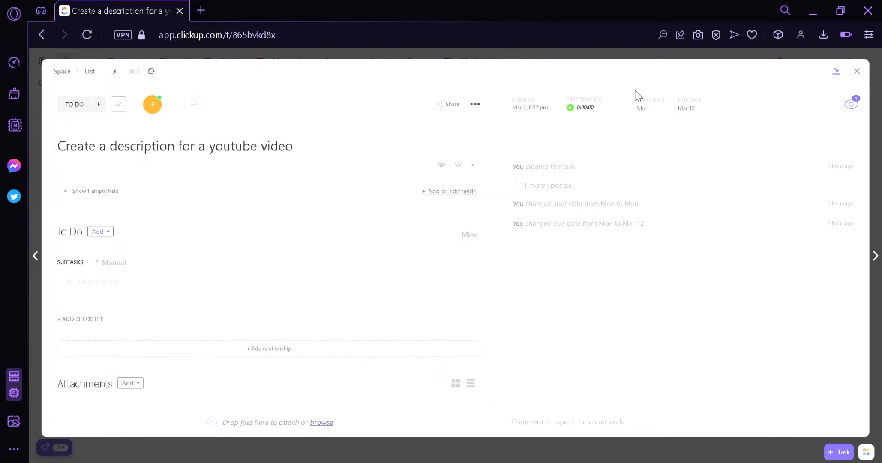
click(856, 71)
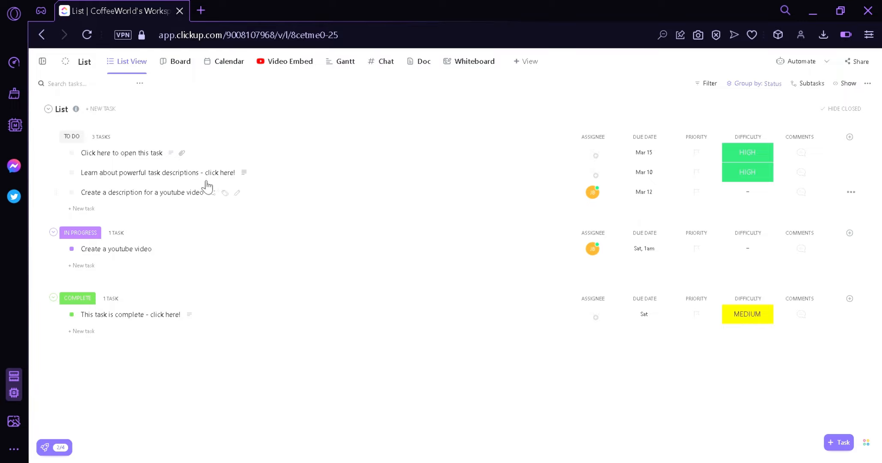
Step: Add an In Progress task named "Create a title for new yoputube videos" and set its due date to March 6, 2023
click(81, 265)
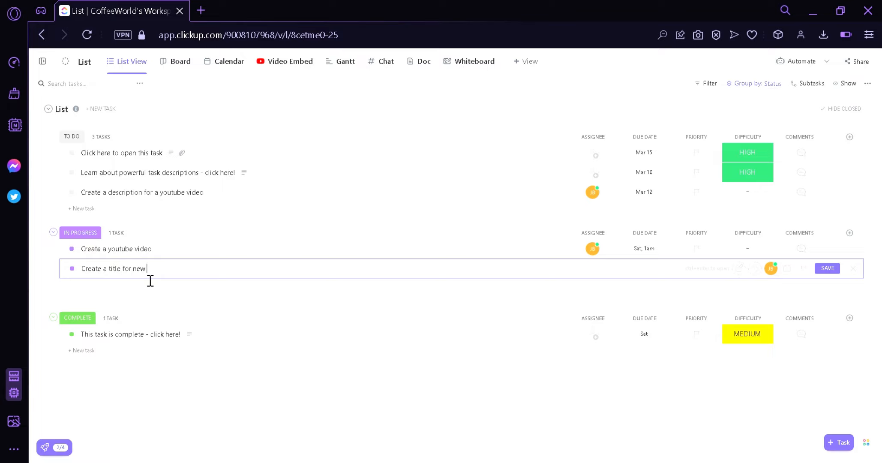
text(yoputube videos)
click(834, 272)
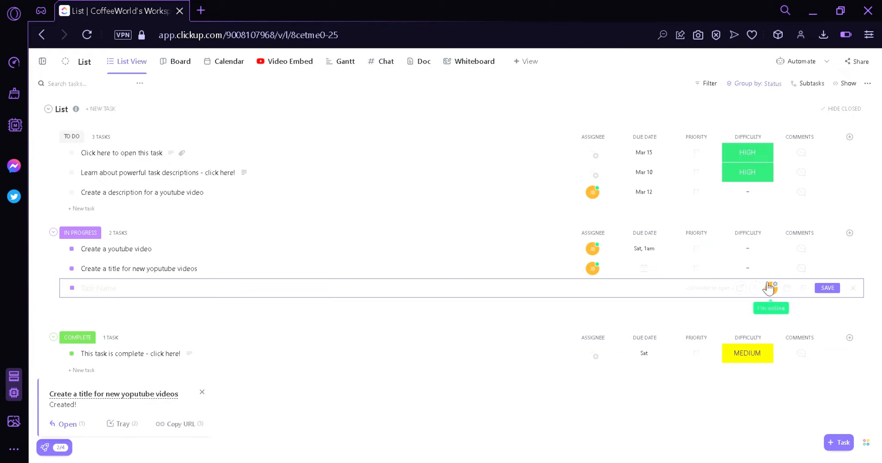
click(645, 275)
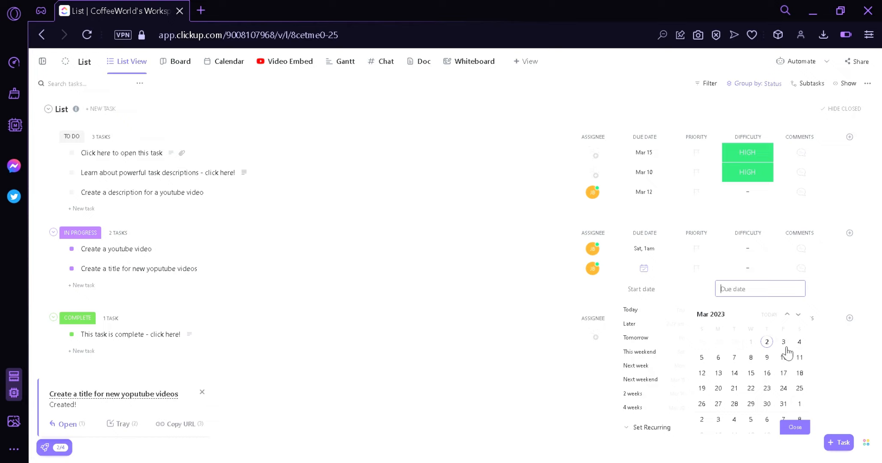
click(723, 359)
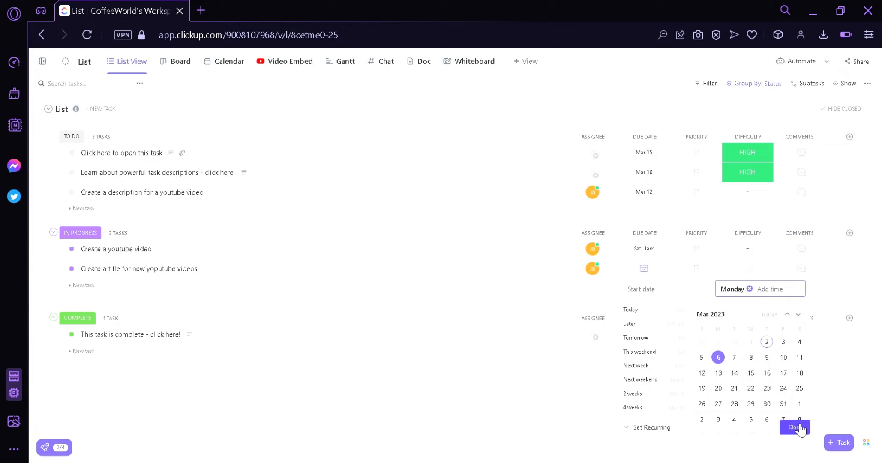
click(797, 429)
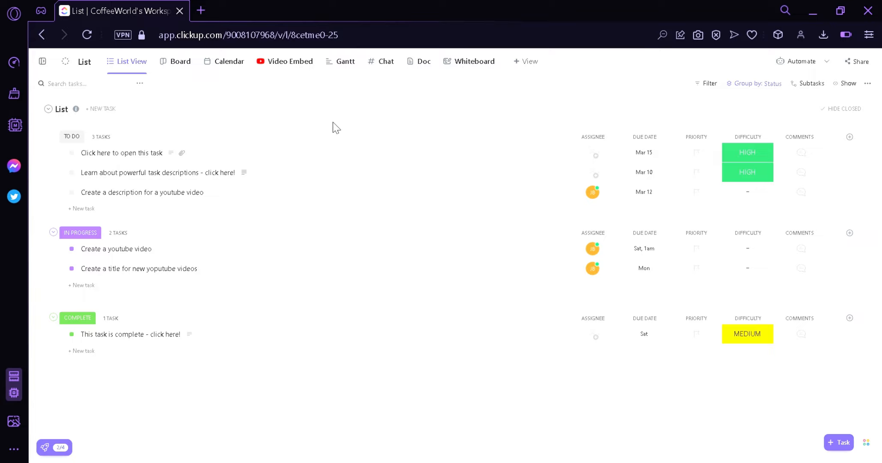
Step: In the Gantt view, reschedule "This task is complete - click here!" to run from Mar 5 to Mar 11
click(354, 70)
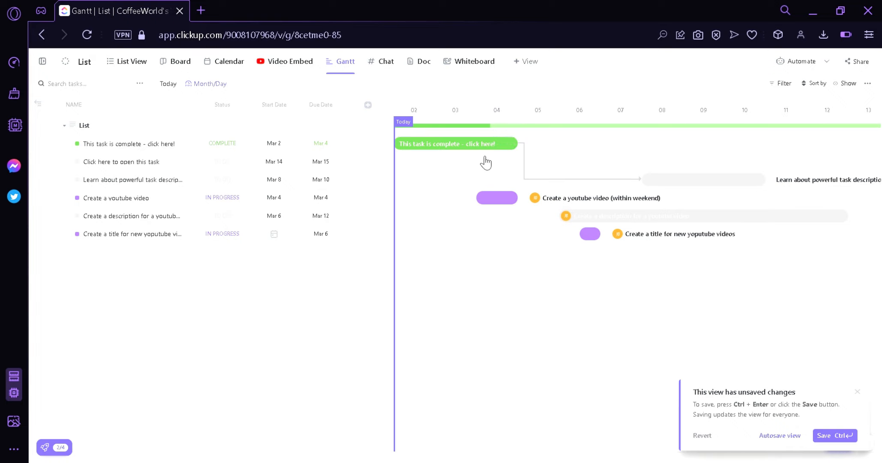
drag(451, 147, 575, 166)
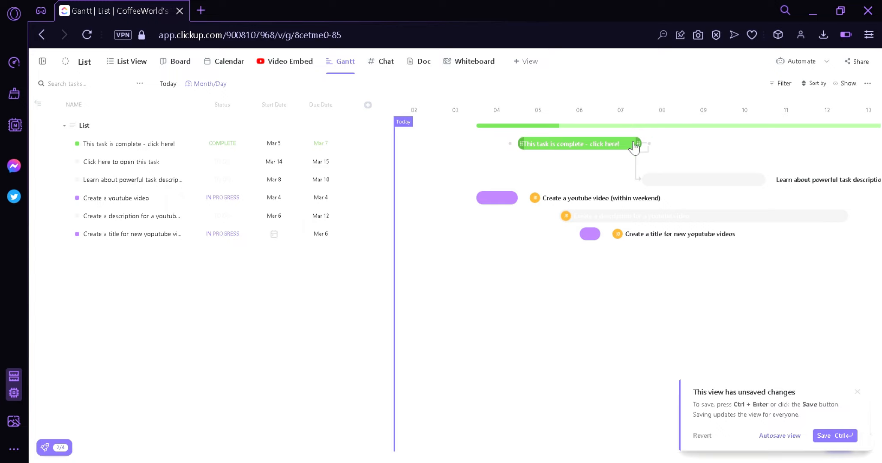
drag(641, 146, 791, 157)
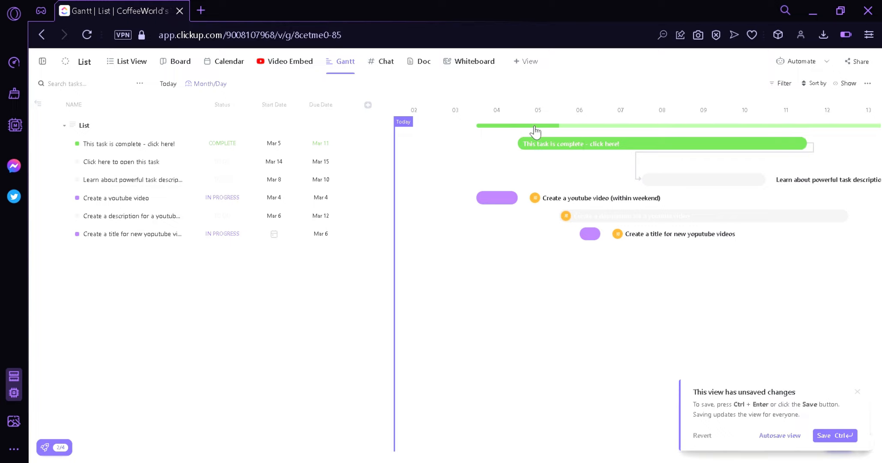
Step: Shift the schedule of the whole List on the Gantt chart two days earlier
mouse_move(532, 132)
drag(550, 130, 464, 134)
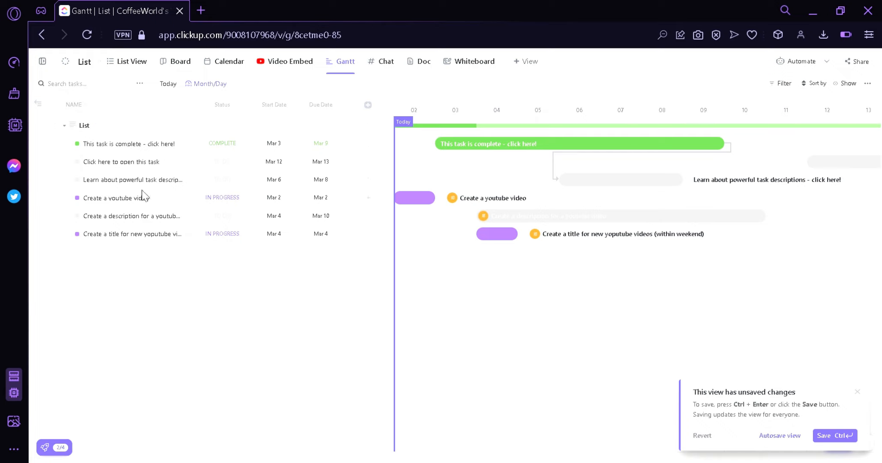
Step: Check the status options of "This task is complete - click here!" and the details of the "Learn about powerful task descriptions" task
click(78, 144)
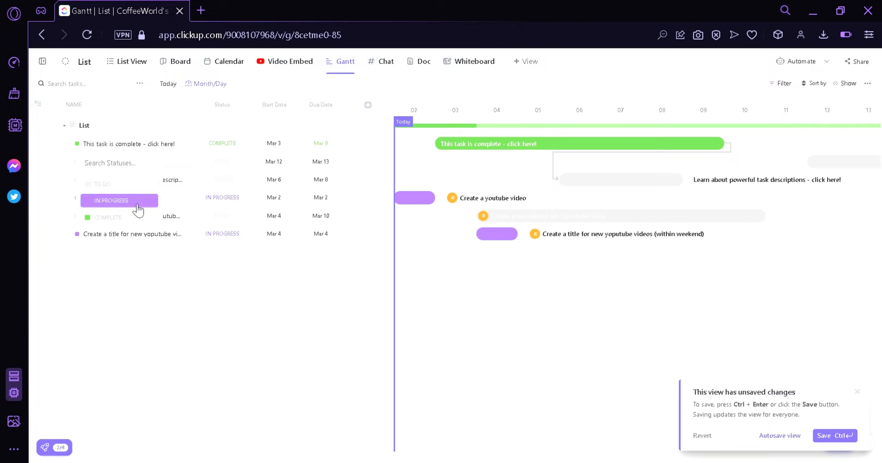
click(121, 268)
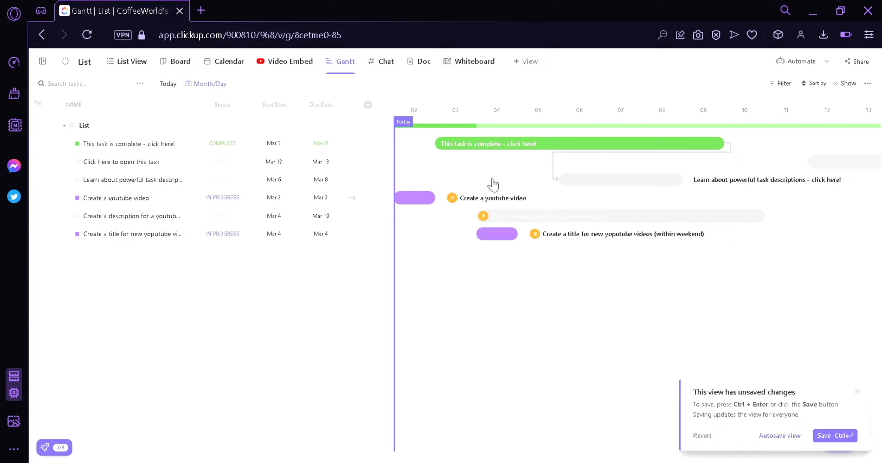
click(594, 191)
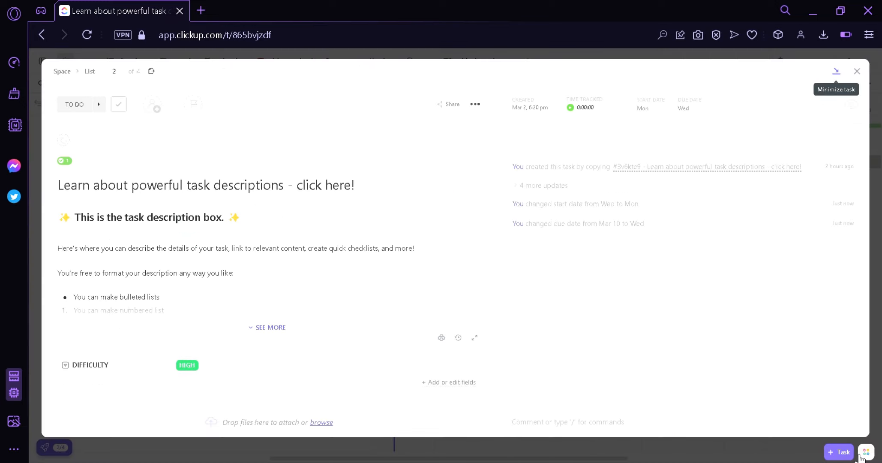
click(856, 71)
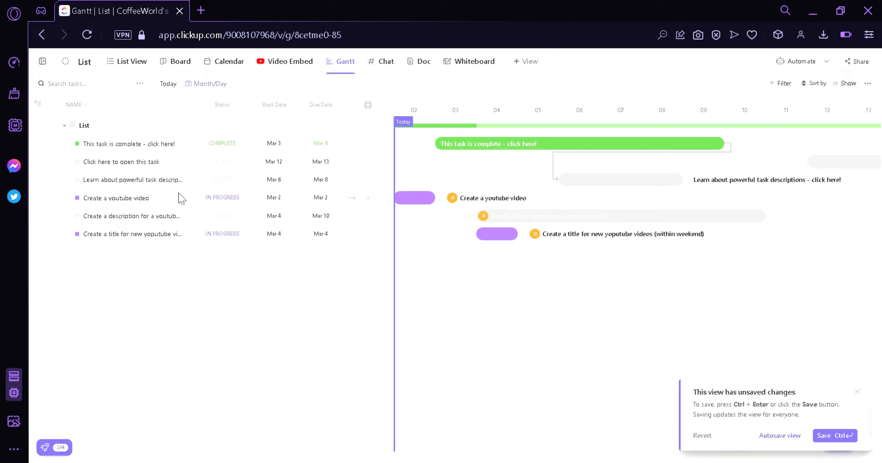
Step: Set the status of "Learn about powerful task descriptions" to In Progress, and finally to Complete
click(79, 180)
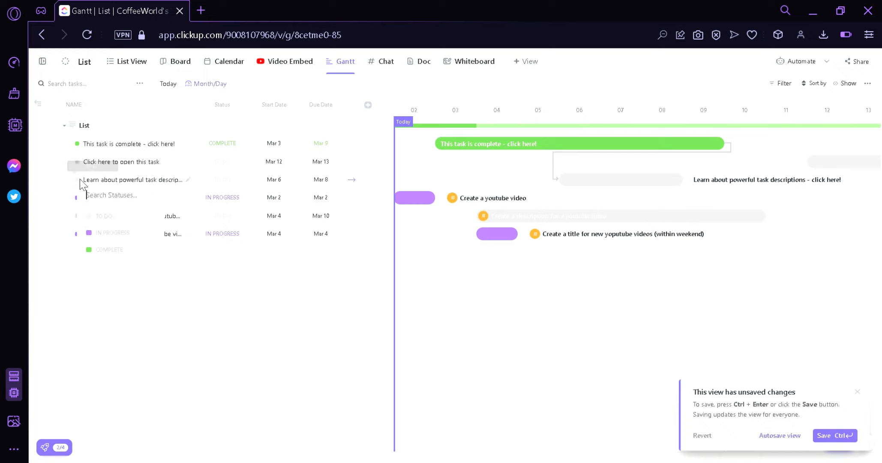
click(122, 235)
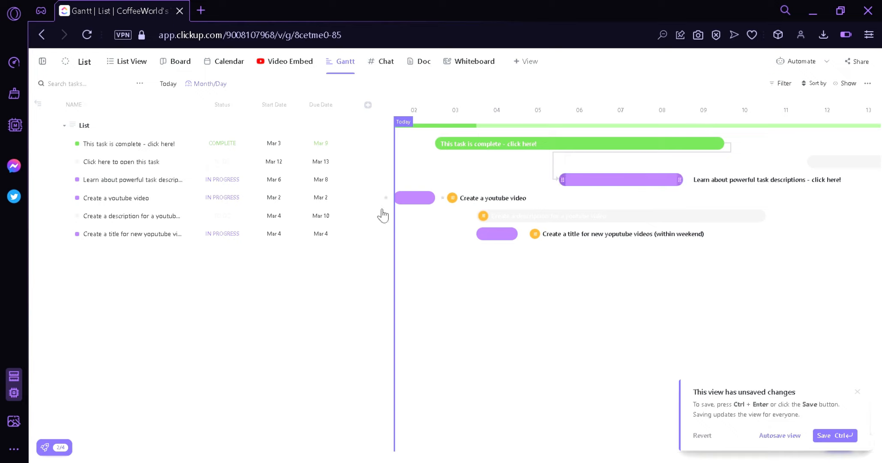
click(77, 180)
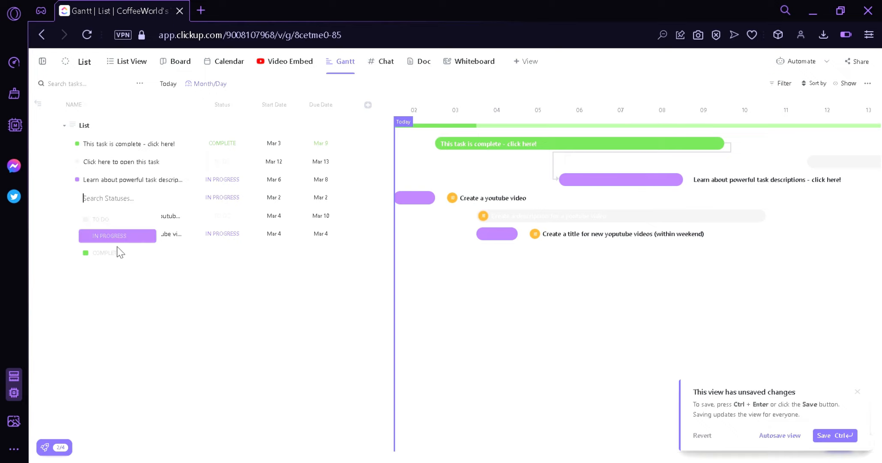
click(114, 253)
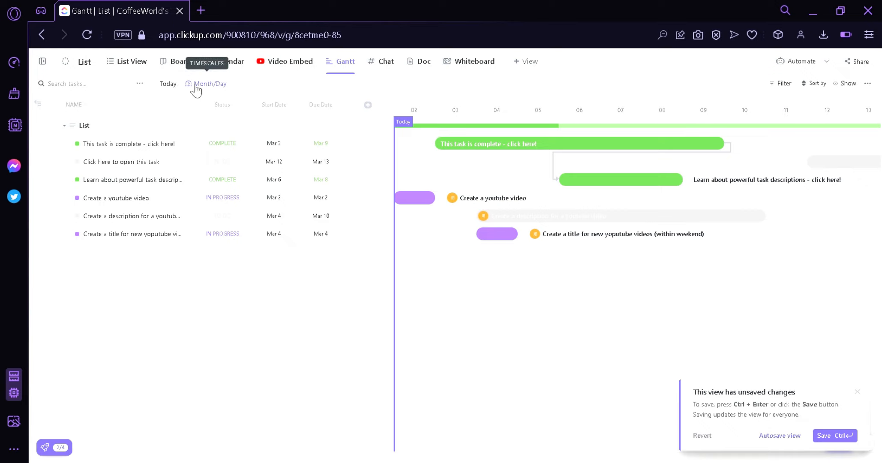
Step: Set the Gantt chart's timescale to Zoom to fit
click(181, 88)
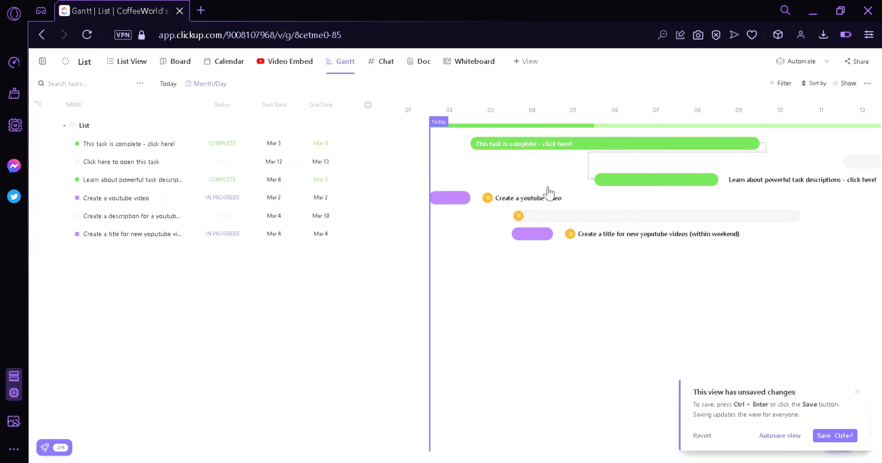
click(223, 86)
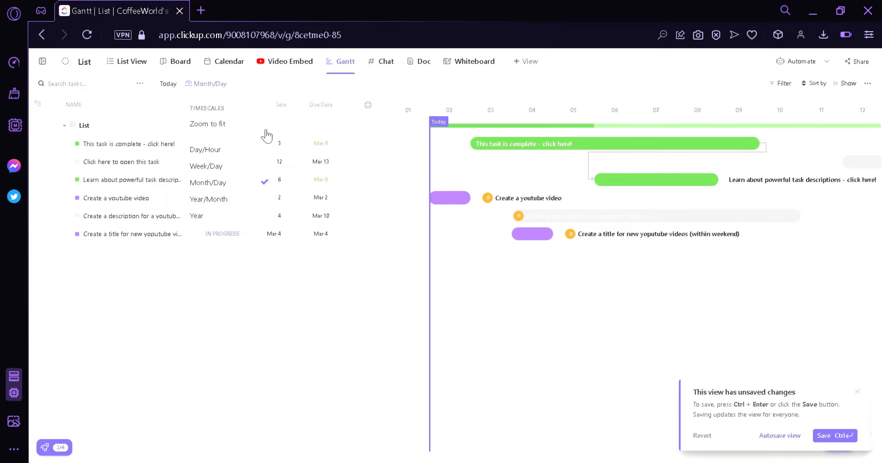
click(237, 126)
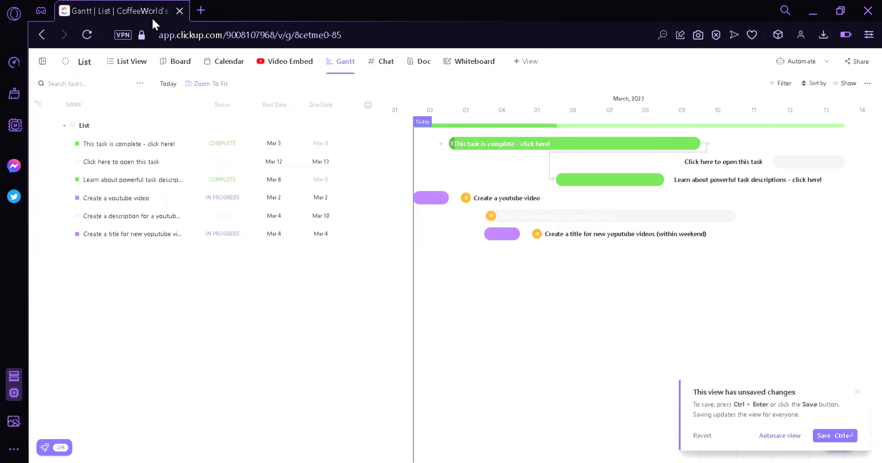
Step: Preview the Gantt chart in the Day/Hour and Week/Day timescales
click(227, 84)
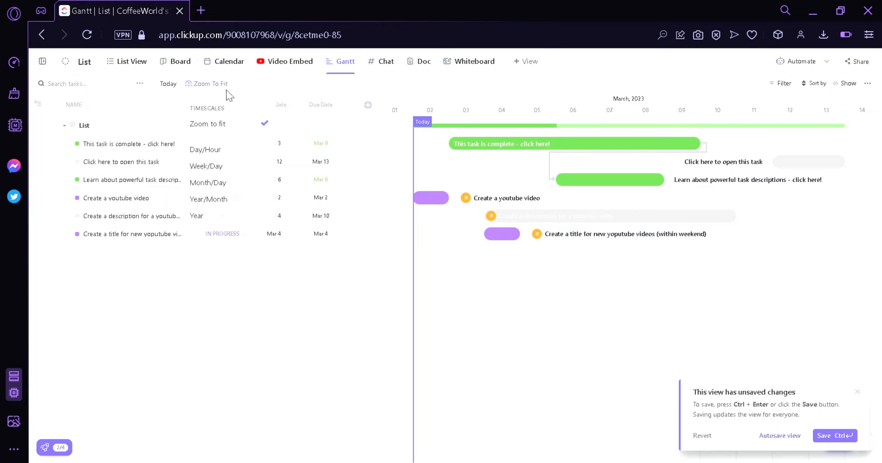
click(242, 157)
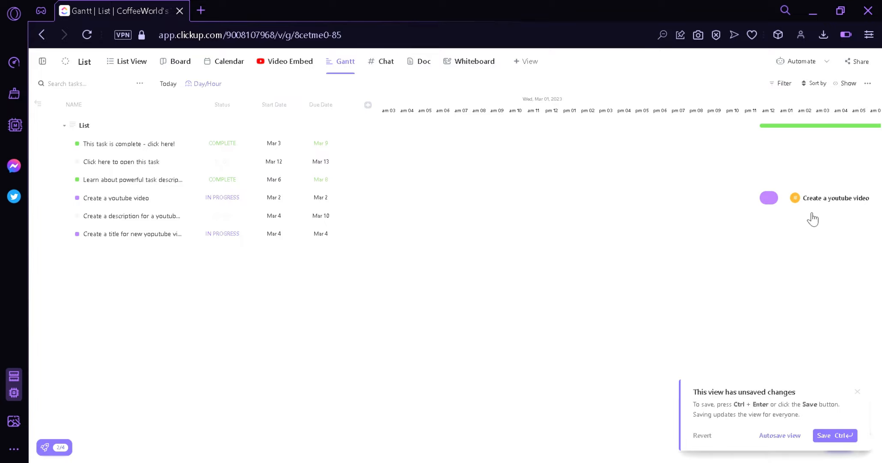
drag(781, 150, 526, 187)
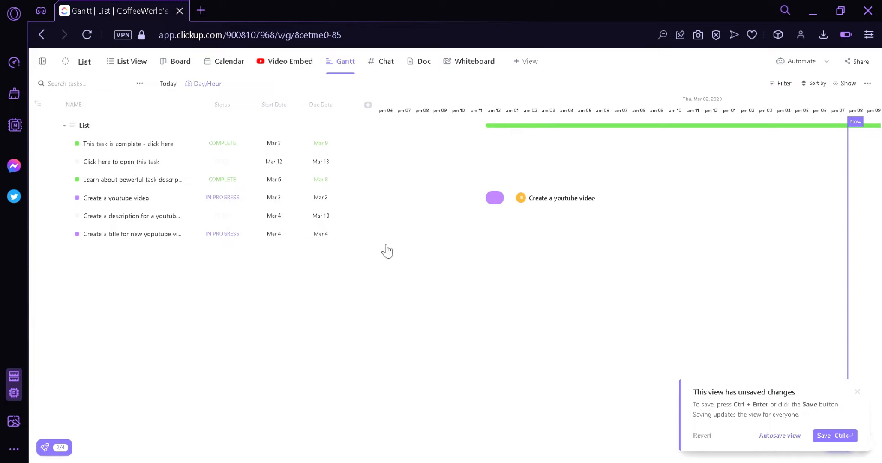
click(208, 84)
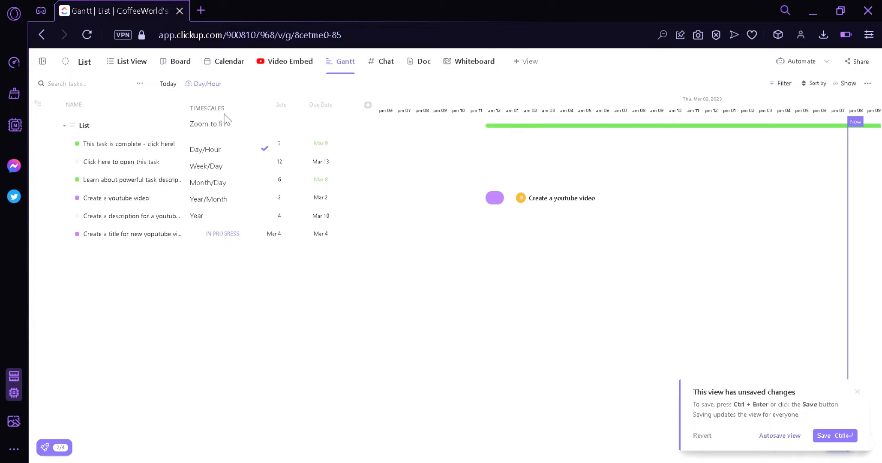
click(232, 167)
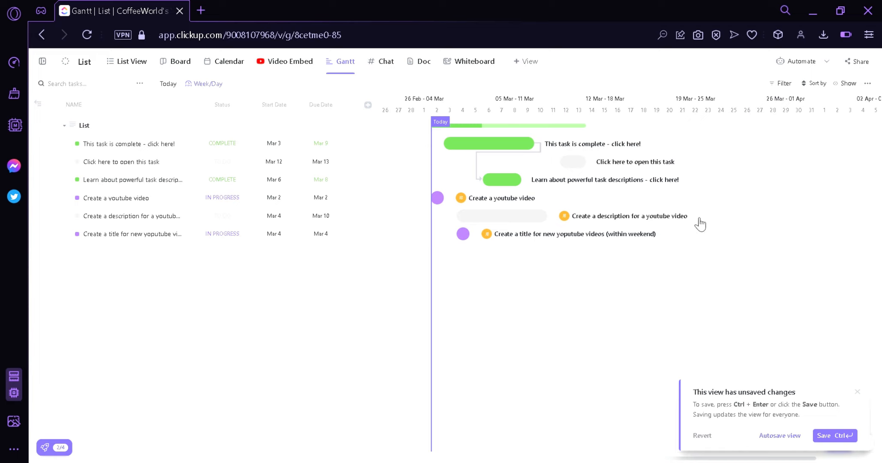
Step: Preview the Gantt chart in the Month/Day, Year/Month and Year timescales
click(201, 85)
click(223, 182)
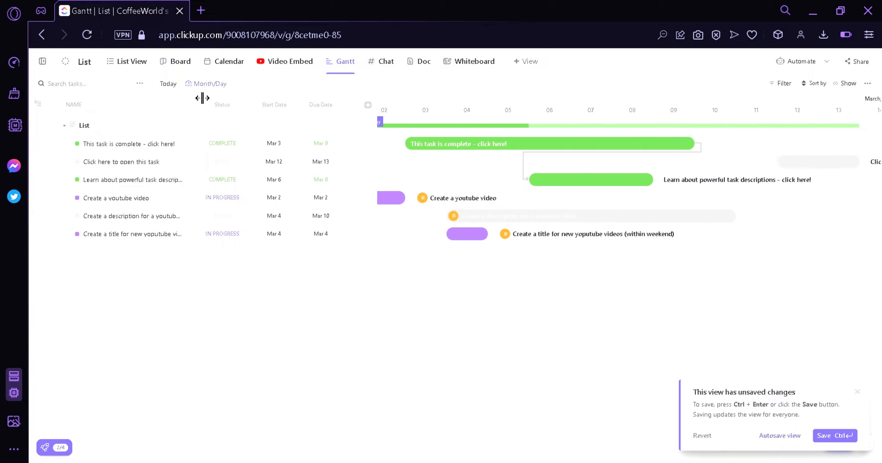
click(202, 84)
click(217, 199)
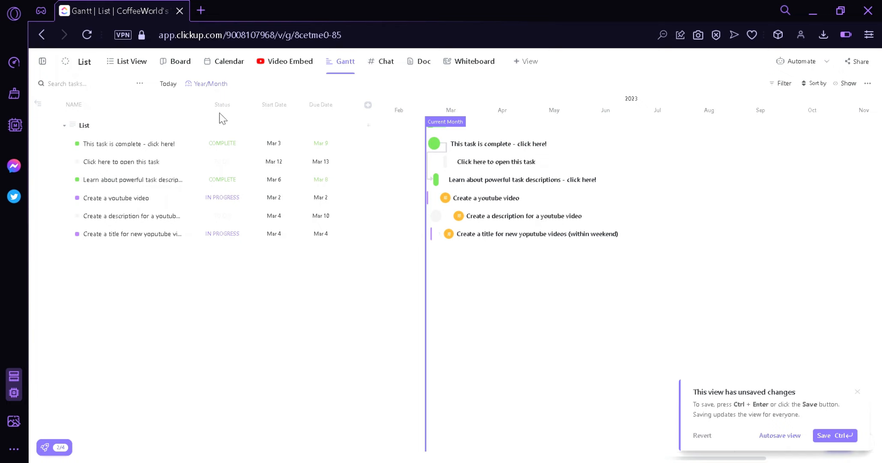
click(216, 86)
click(222, 214)
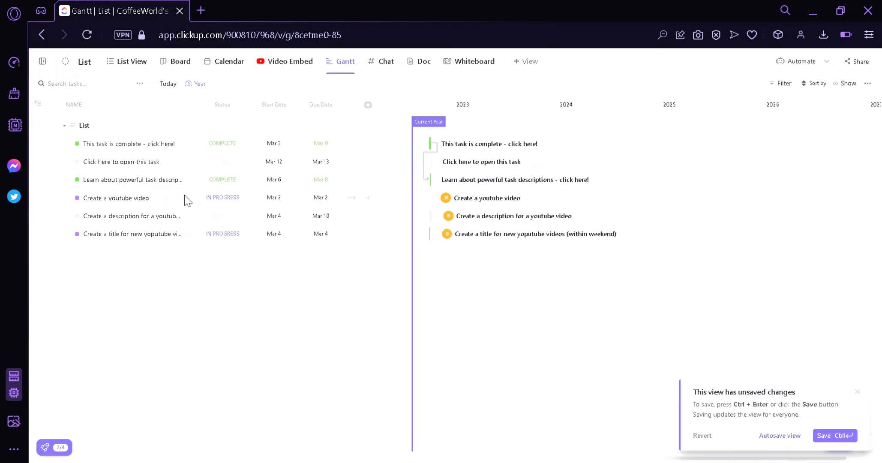
Step: Switch the Gantt timescale from Year back to Zoom to fit
click(191, 86)
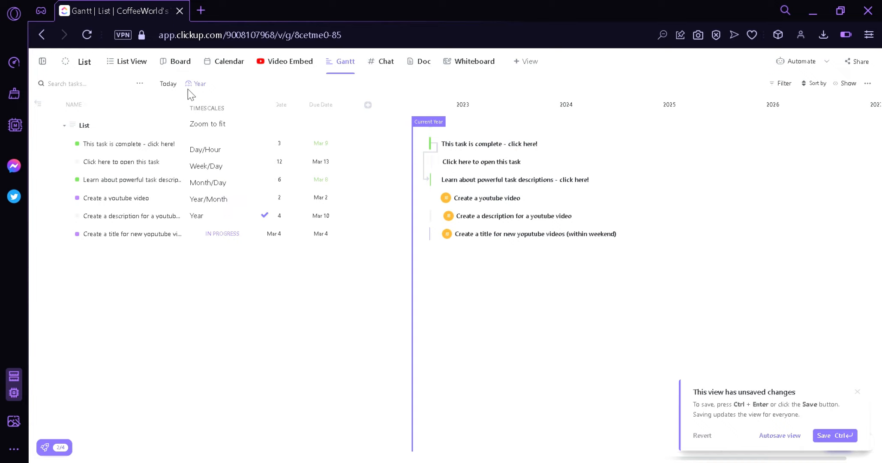
click(233, 125)
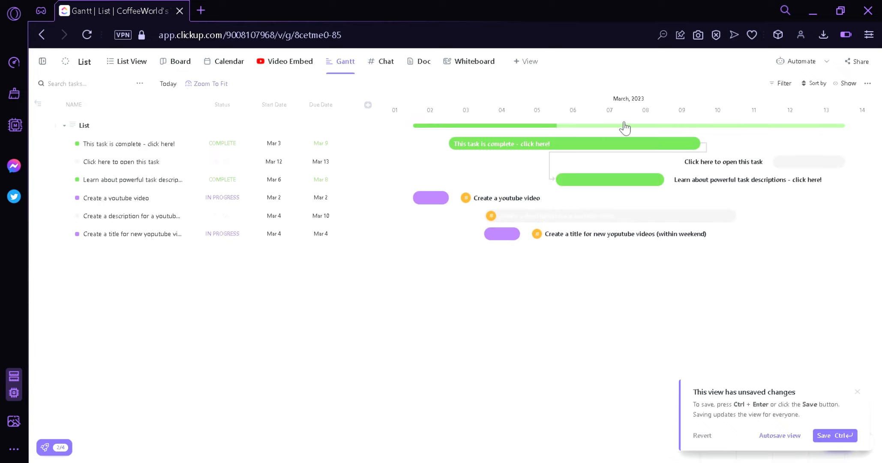
Step: Look through the Gantt view's available filter fields and sorting options
click(784, 86)
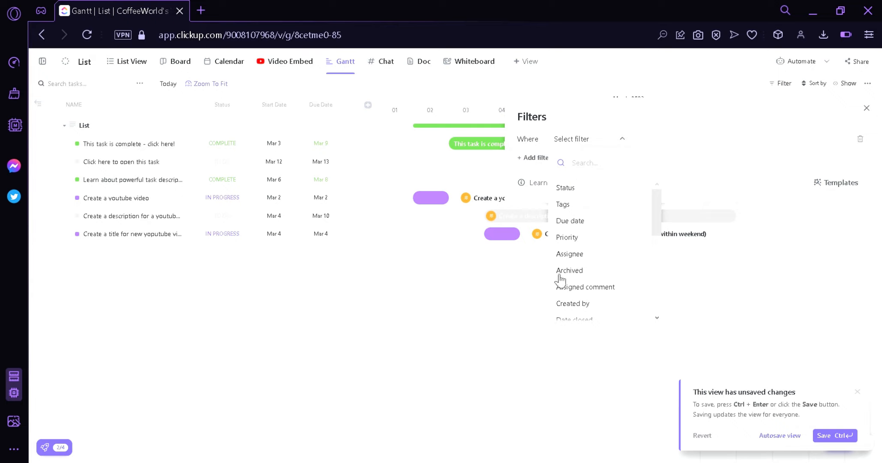
drag(656, 222, 660, 300)
click(726, 152)
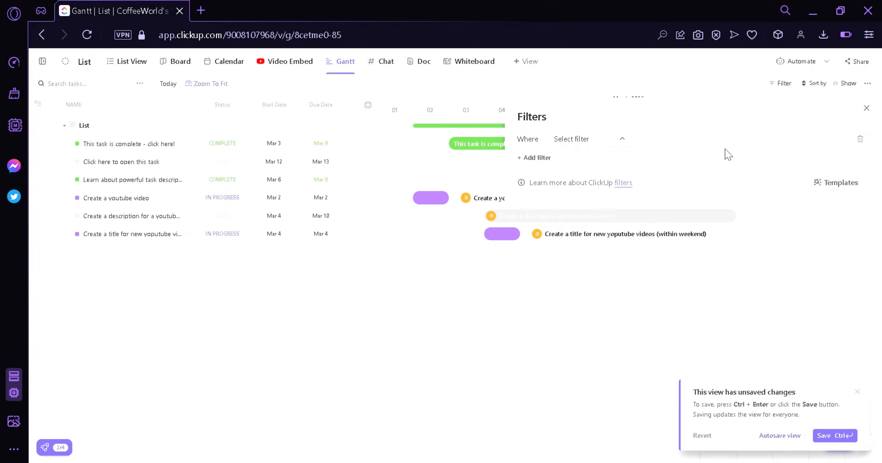
click(866, 108)
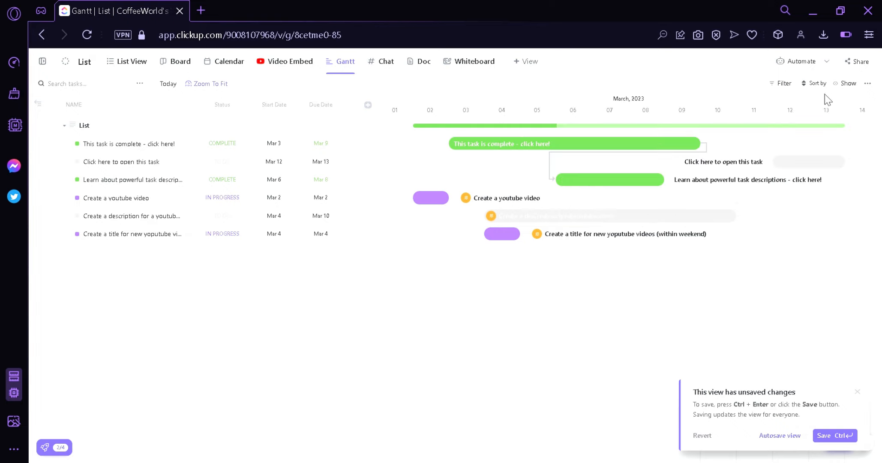
click(815, 85)
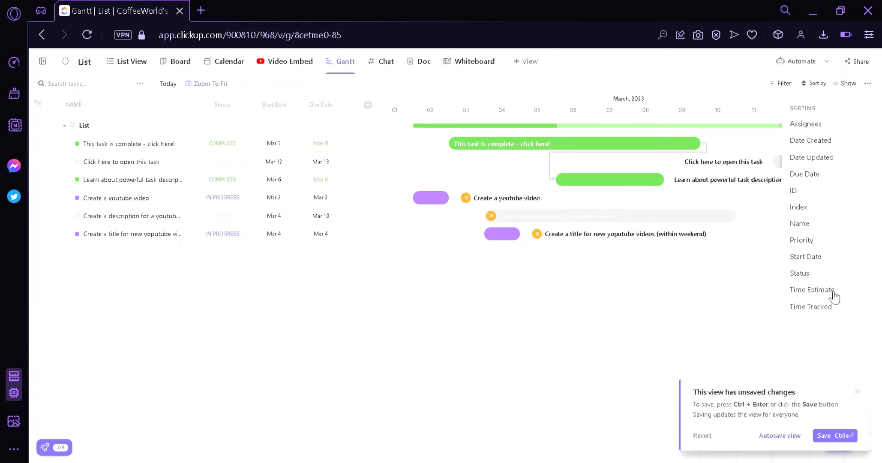
Step: Preview the Critical Path and Show Slack Time tools on the Gantt chart, switching both off again
click(848, 83)
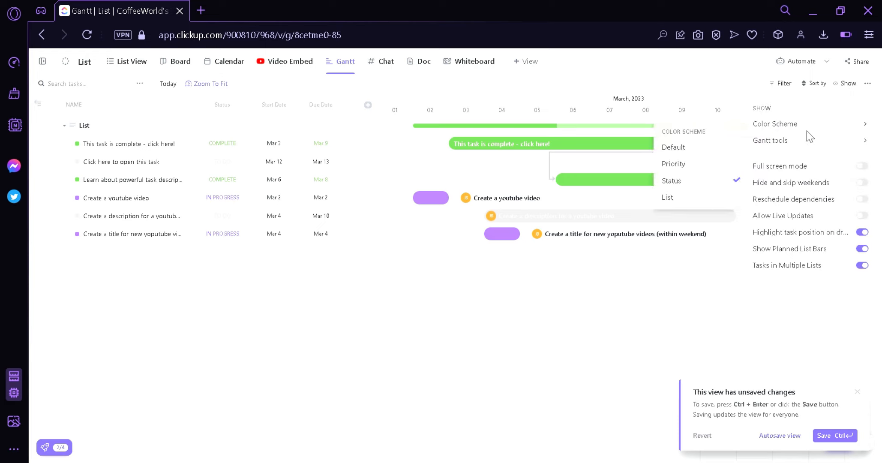
mouse_move(814, 139)
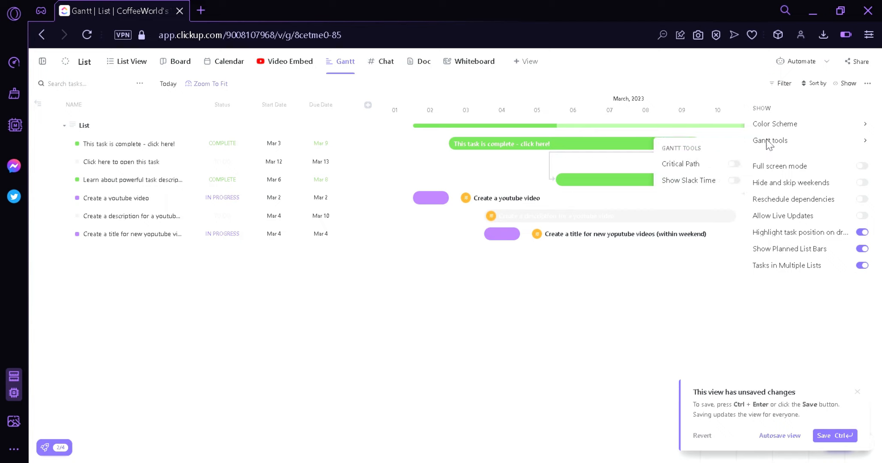
click(737, 164)
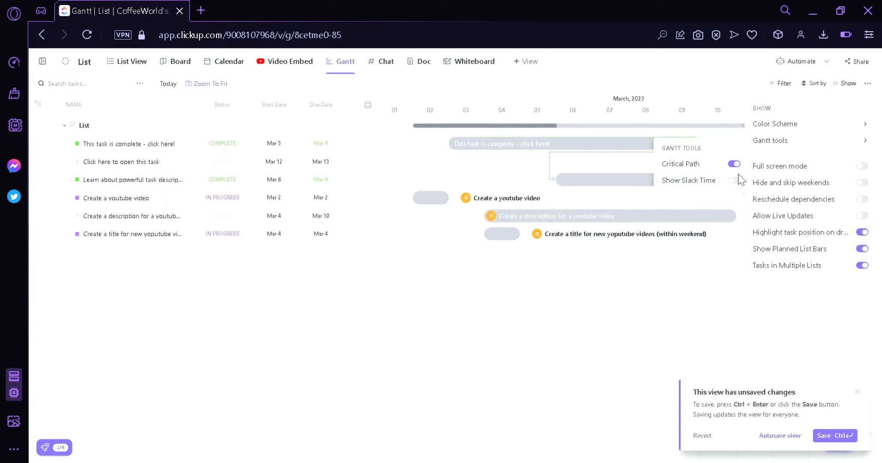
click(734, 181)
click(741, 181)
click(735, 164)
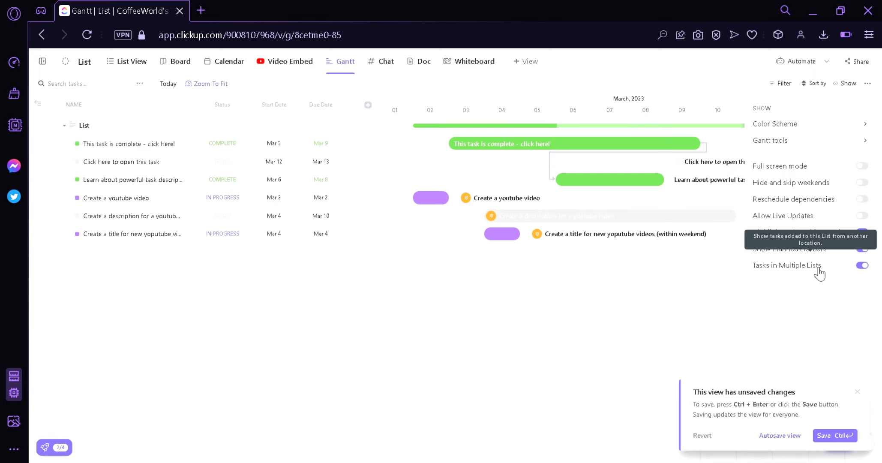
Step: Look over the Gantt view's settings, including the autosave, protection, privacy and export options
click(870, 86)
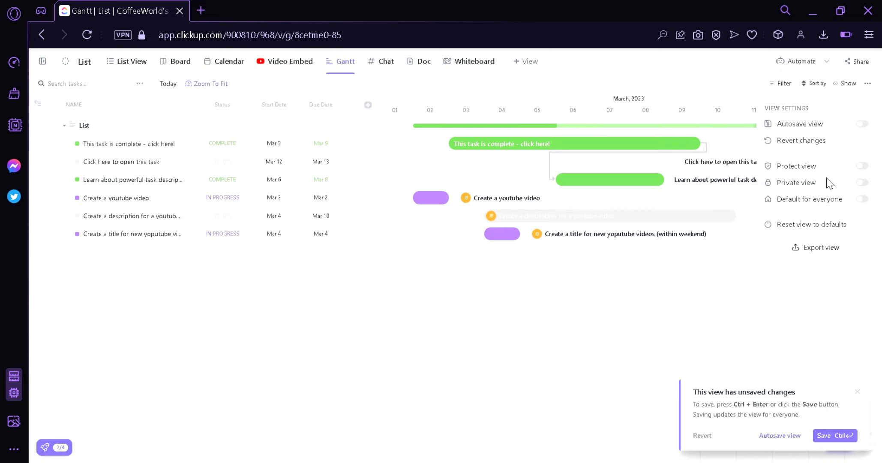
click(544, 319)
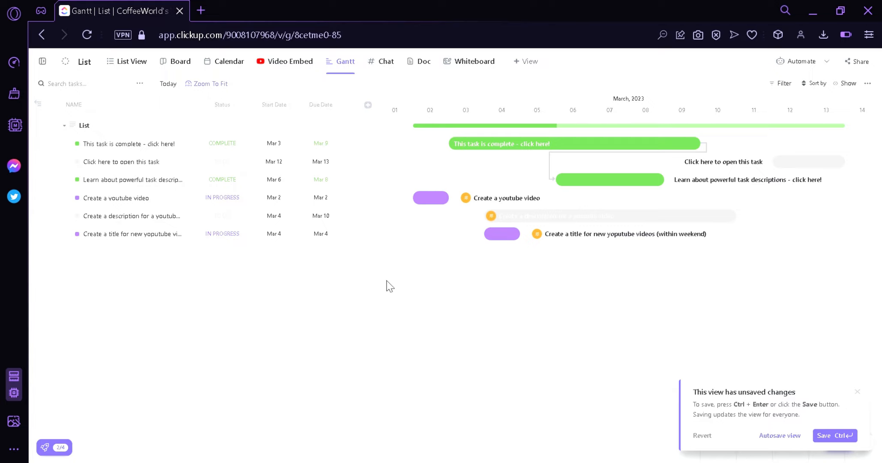
Step: Narrow the task table to widen the Gantt chart, and dismiss the unsaved changes notice
drag(386, 286, 234, 278)
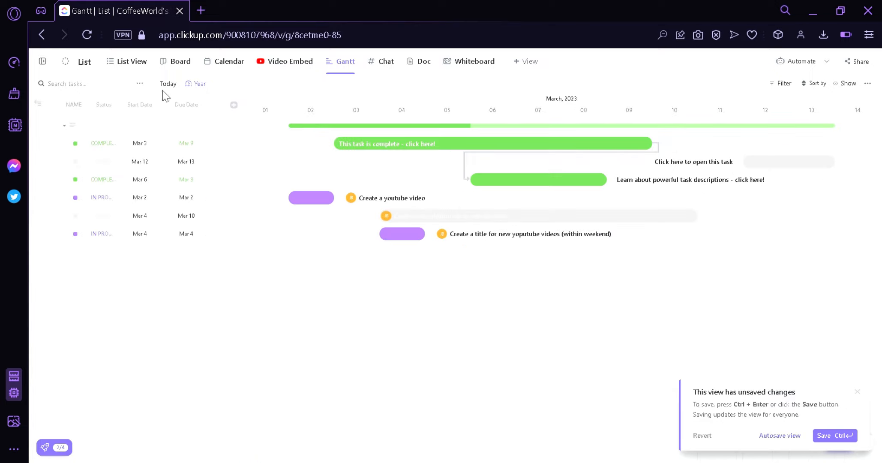
click(858, 391)
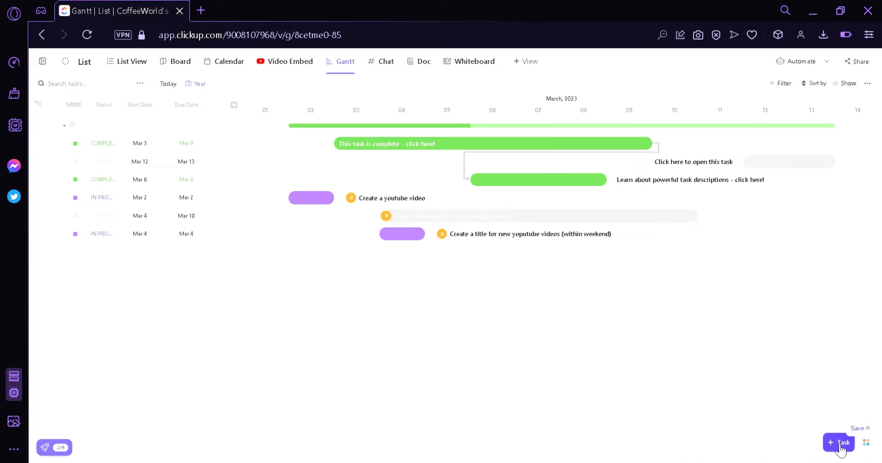
Step: Start a new task named "Greet hellop"
click(840, 443)
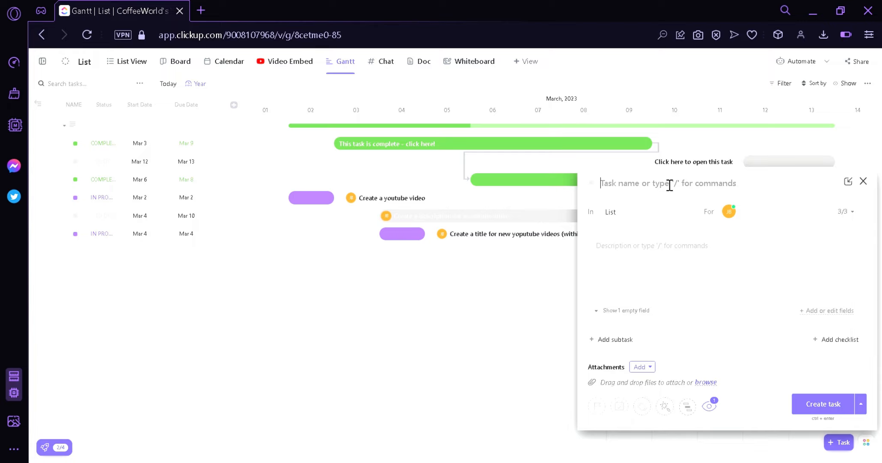
text(Hello)
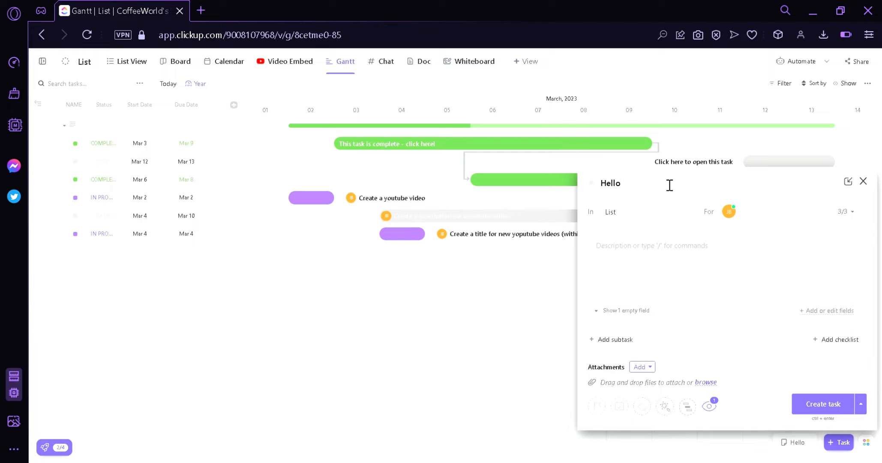
key(BackSpace)
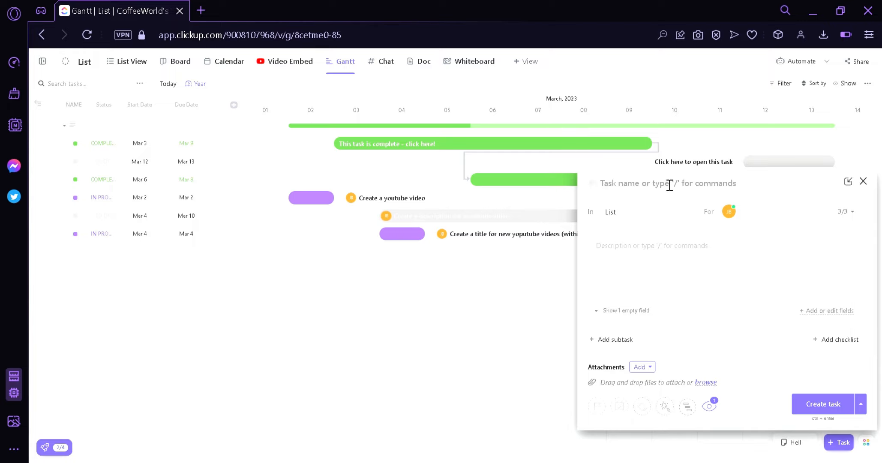
text(Greet hello)
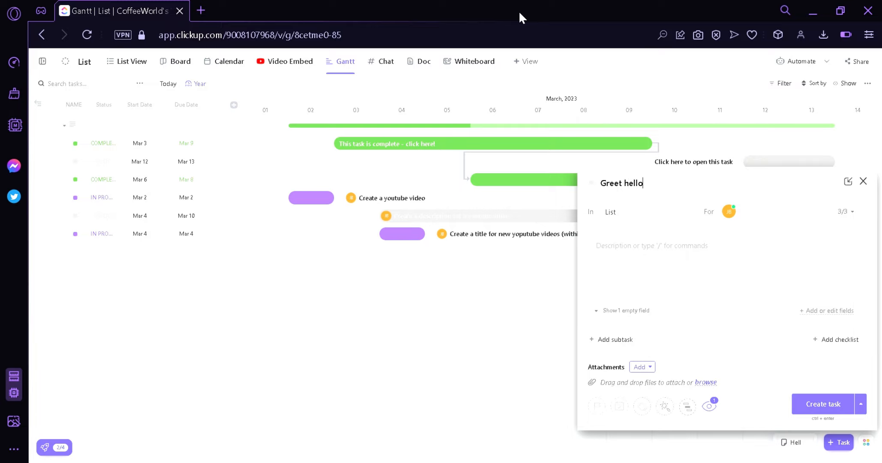
text(p)
click(654, 273)
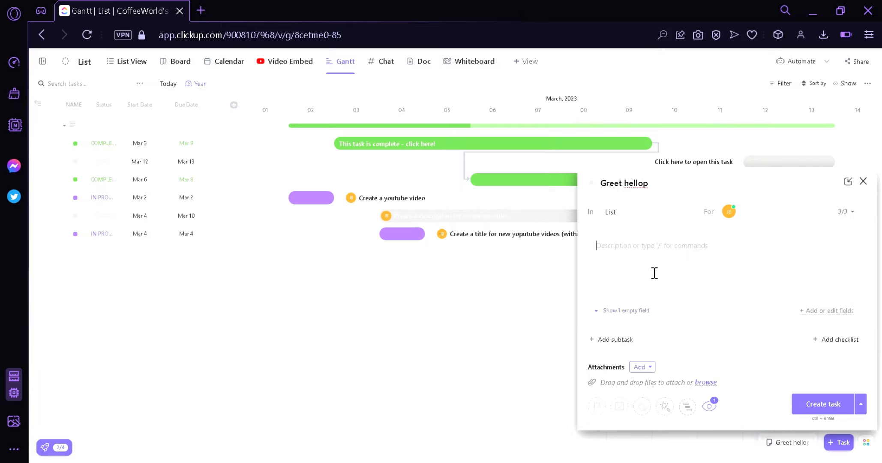
Step: Check the new task's list location and assignee without changing them
click(672, 217)
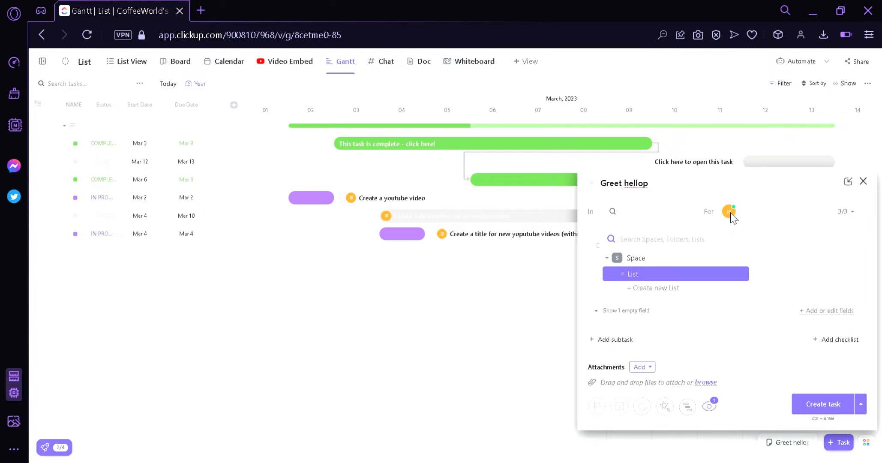
click(788, 258)
mouse_move(733, 216)
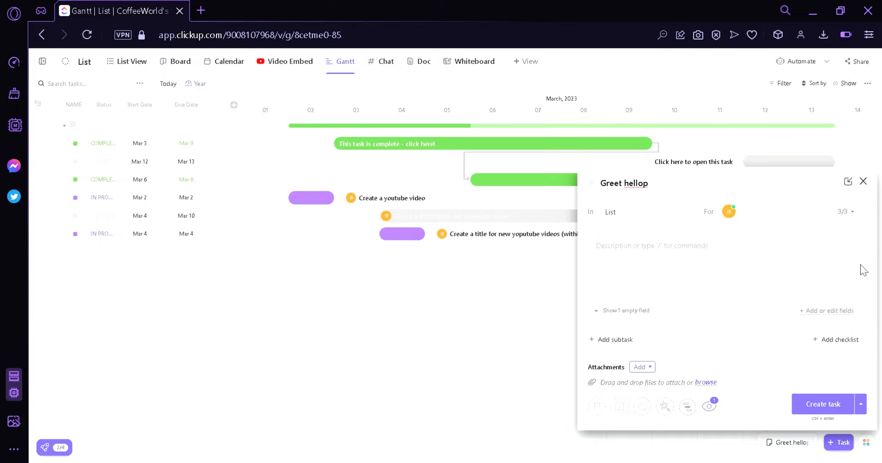
Step: Give the new task Urgent priority and a due date of March 3, 2023, and create it
scroll(817, 300, down, 1)
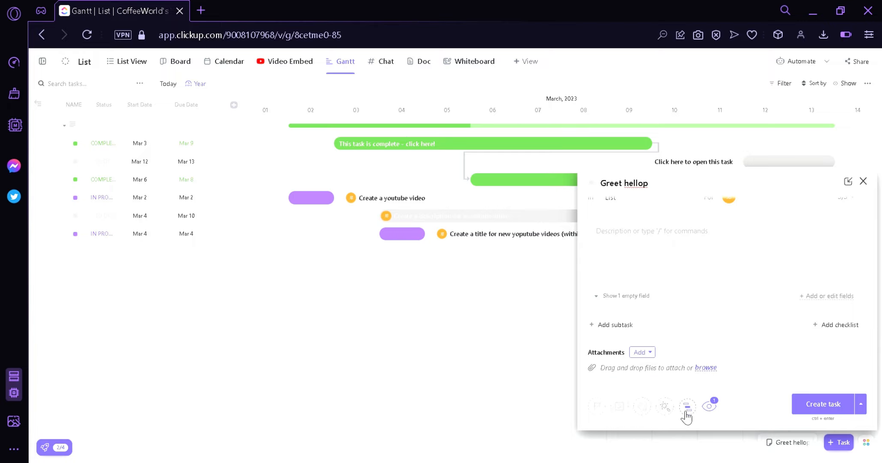
click(600, 409)
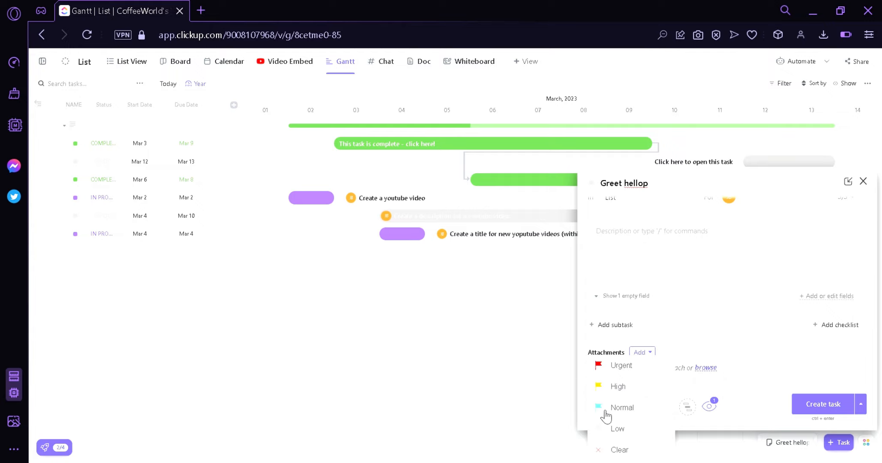
click(626, 366)
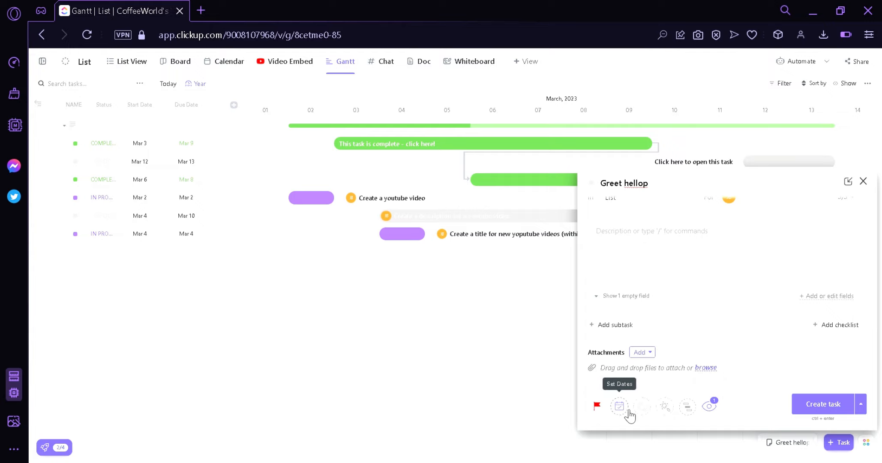
click(629, 411)
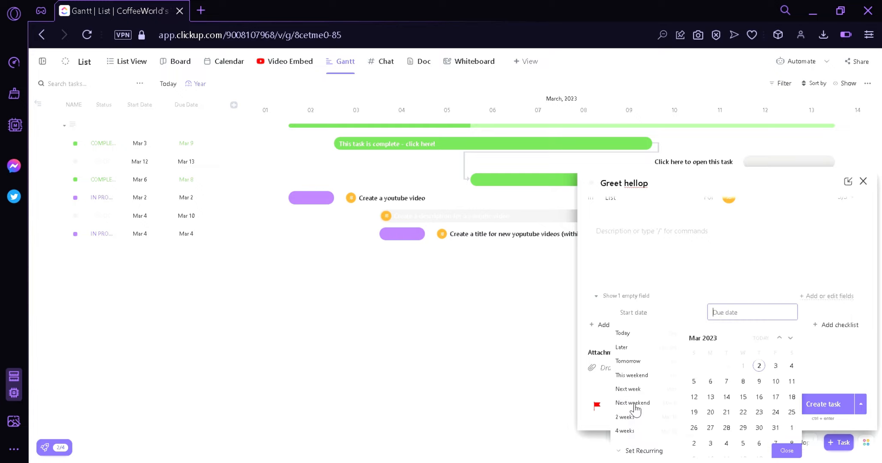
click(775, 365)
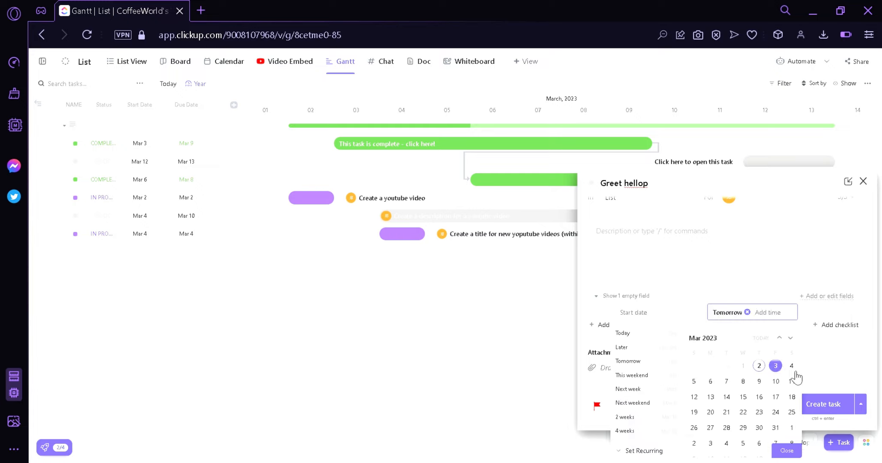
click(819, 363)
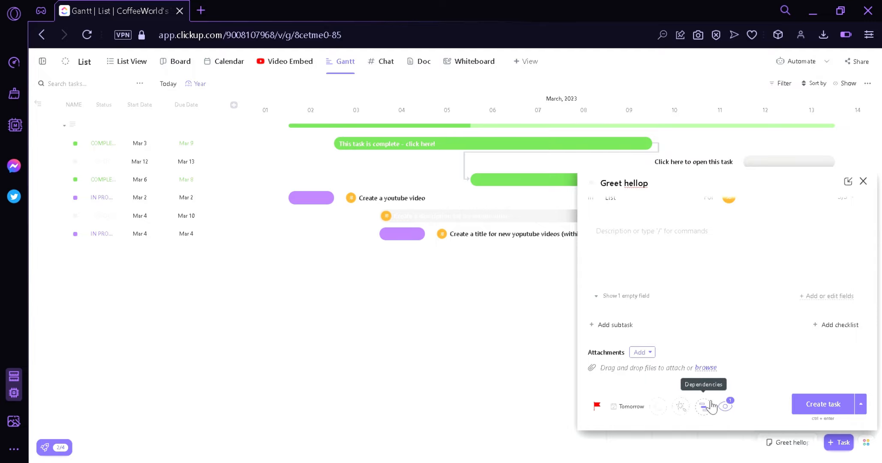
click(840, 405)
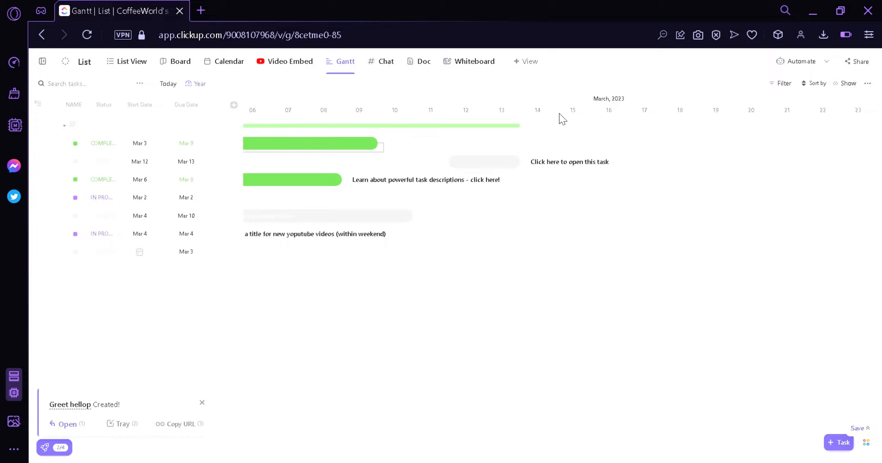
Step: Stretch the Greet hellop task's Gantt bar to span March 3 to 8, and shift it to March 8 to 13
drag(538, 236, 614, 246)
drag(480, 284, 638, 304)
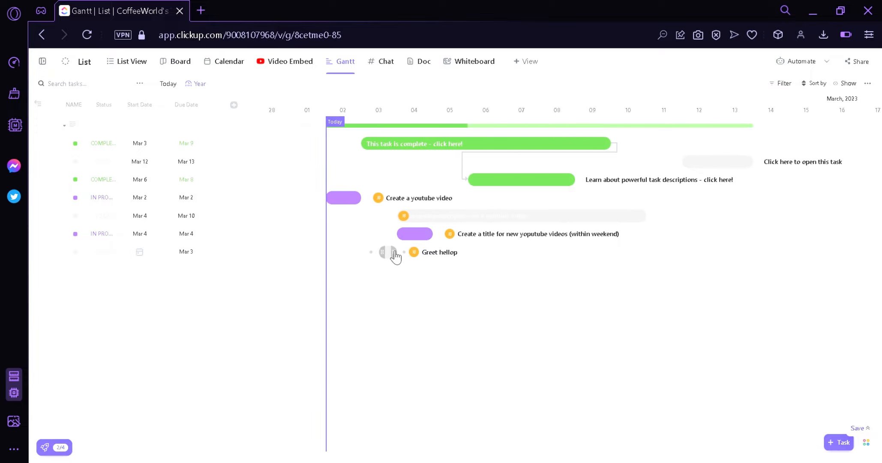
click(394, 253)
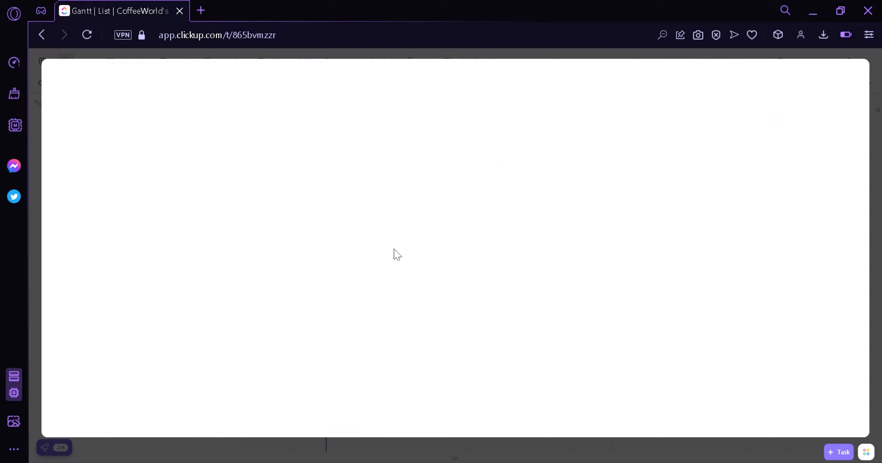
click(347, 459)
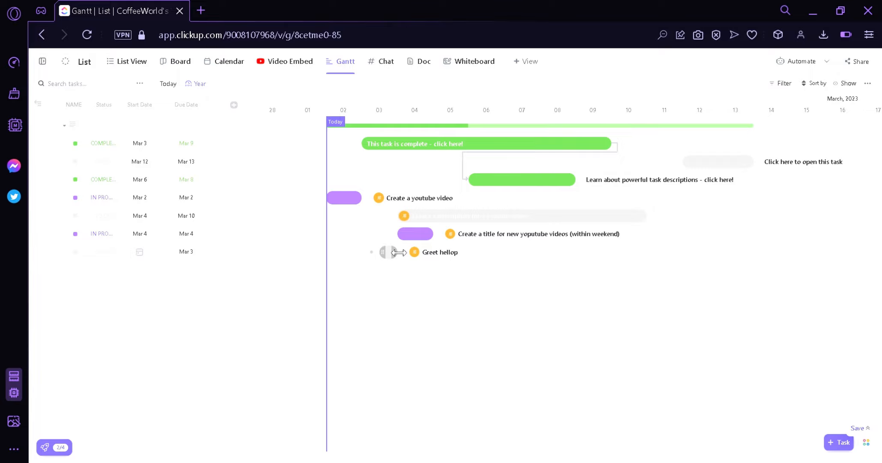
drag(399, 252, 585, 259)
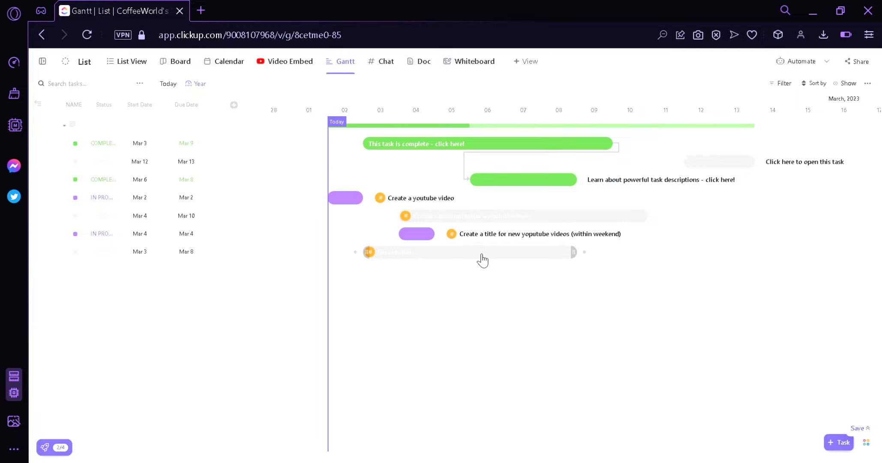
drag(483, 259, 663, 280)
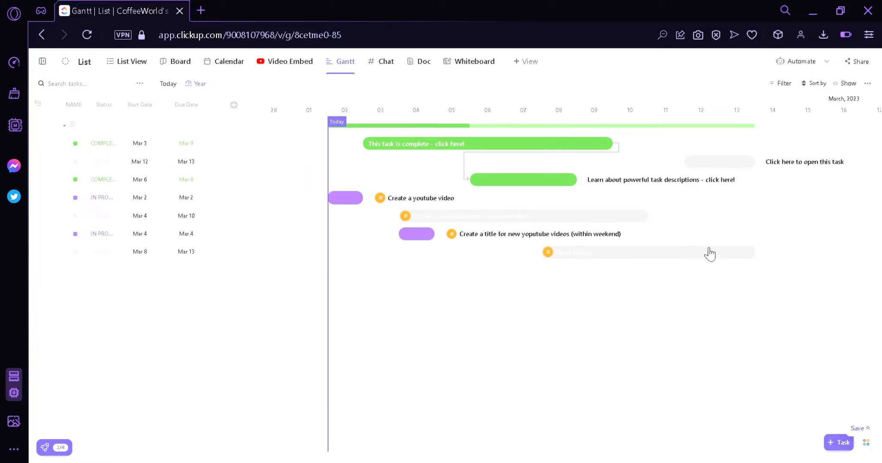
Step: Select the first three tasks to view the bulk actions, and clear the selection
click(46, 143)
click(46, 142)
click(38, 144)
click(37, 162)
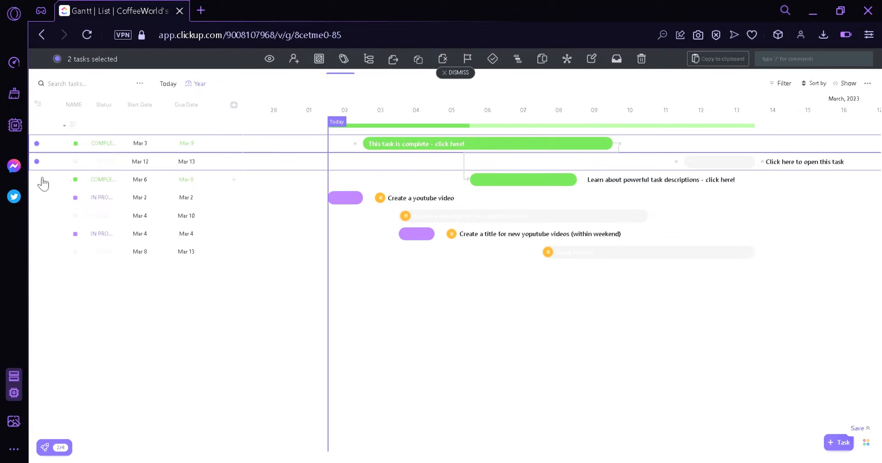
click(38, 180)
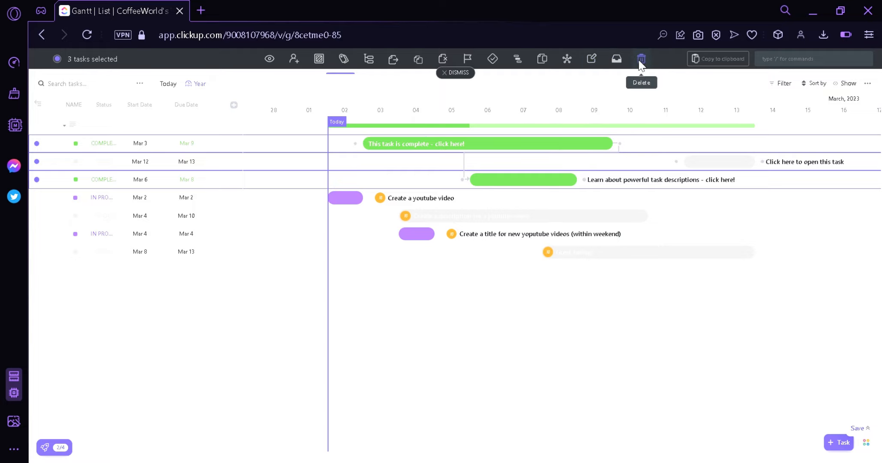
click(456, 73)
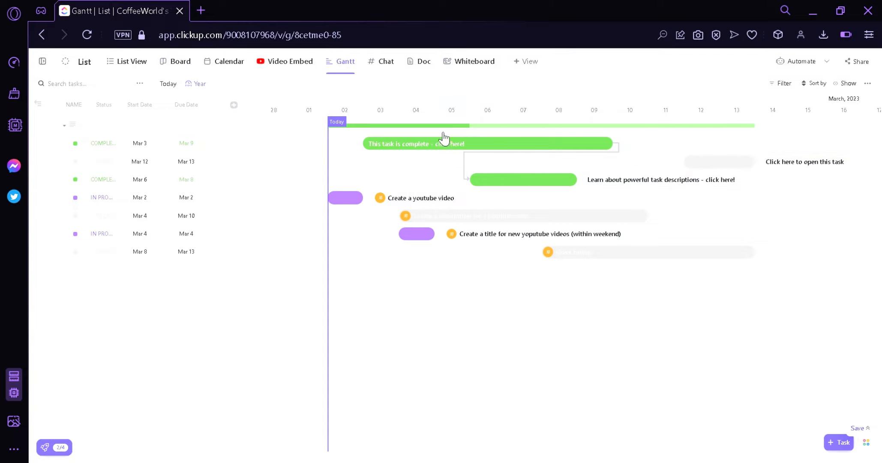
Step: Delete the "This task is complete - click here!" task from the Gantt chart using the bulk actions
click(37, 143)
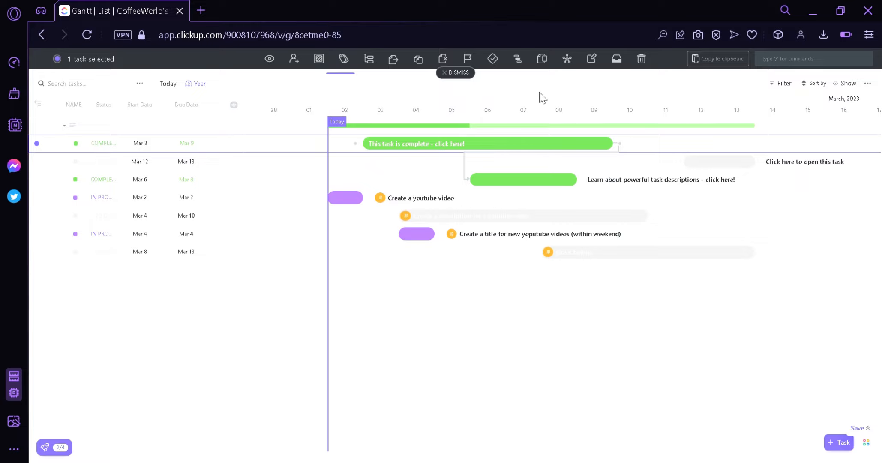
click(641, 57)
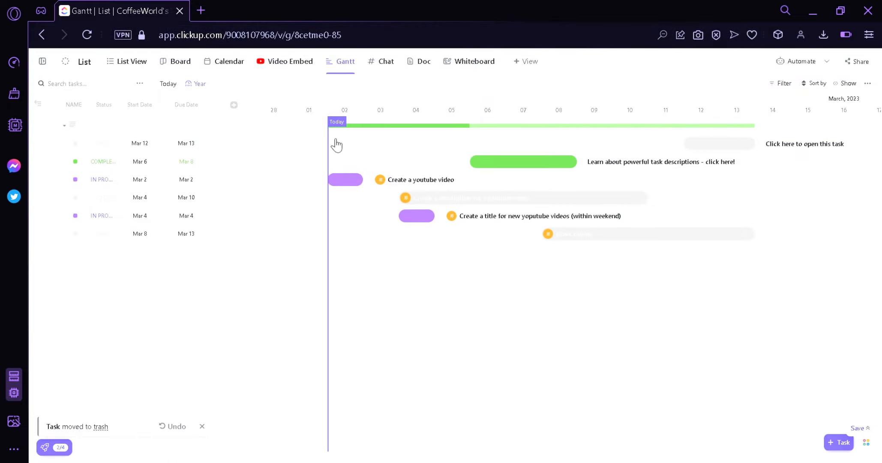
Step: In the List view, look at the details of the "Create a description for a youtube video" task and delete it
click(129, 66)
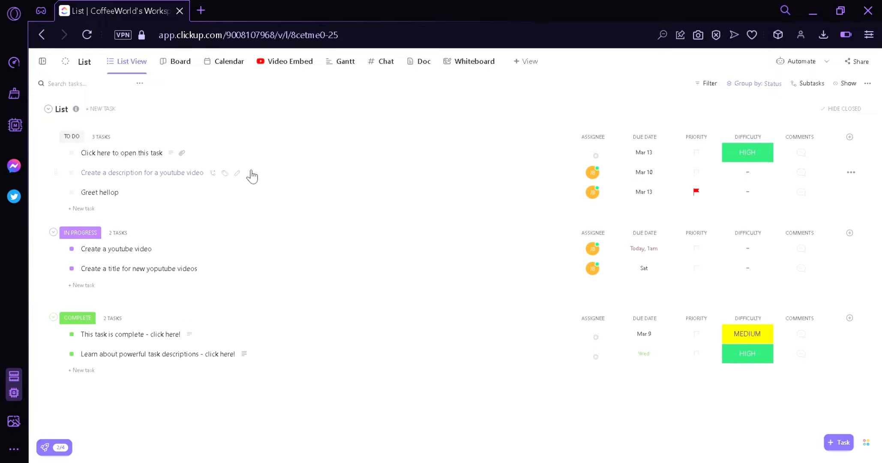
click(171, 171)
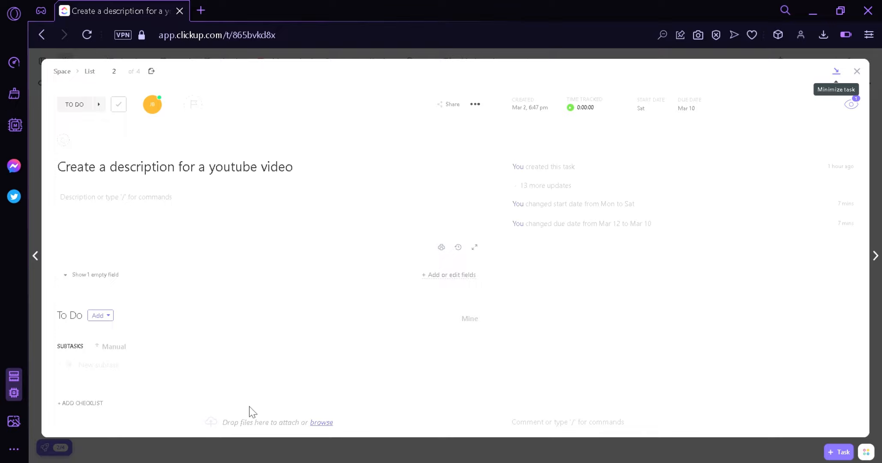
click(276, 457)
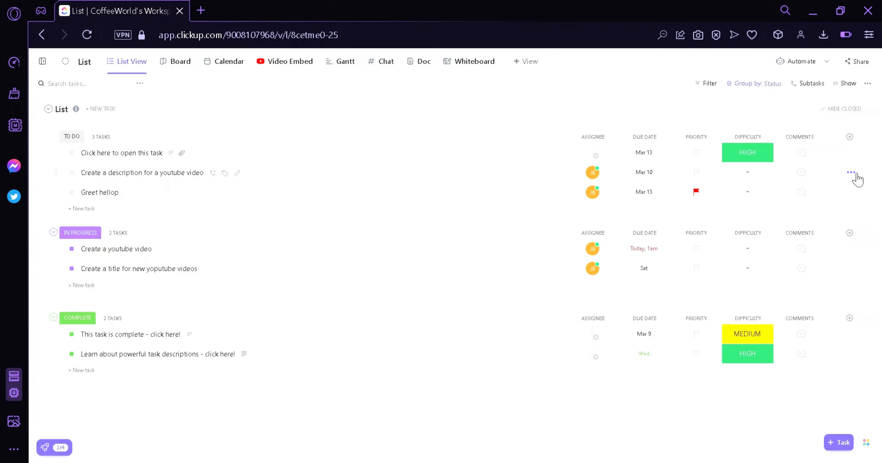
click(851, 172)
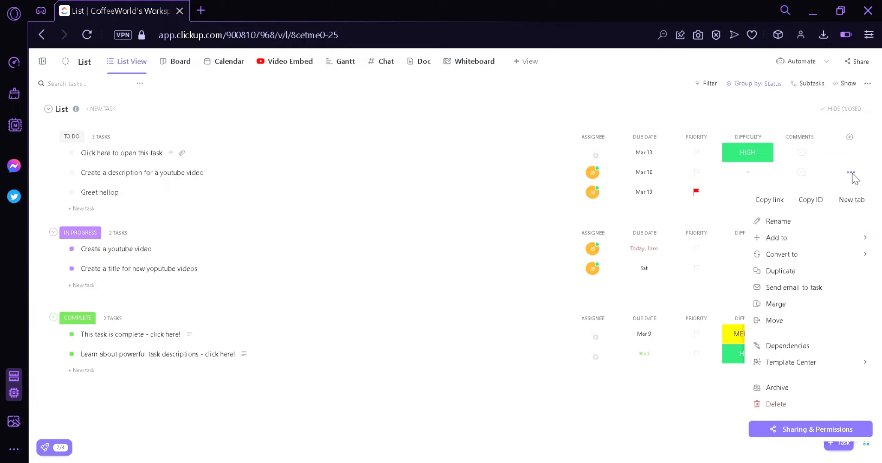
click(789, 409)
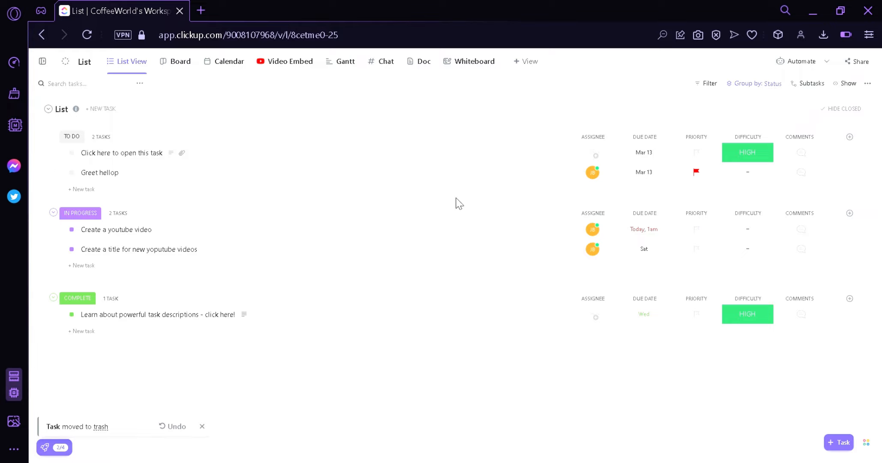
Step: Return to the Gantt view and examine the remaining tasks along the timeline
click(345, 61)
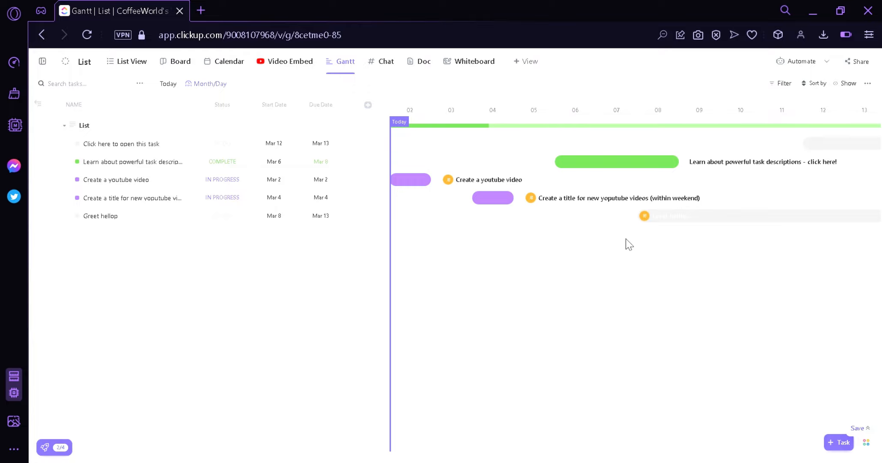
scroll(690, 273, right, 2)
drag(689, 273, 626, 332)
scroll(672, 317, left, 5)
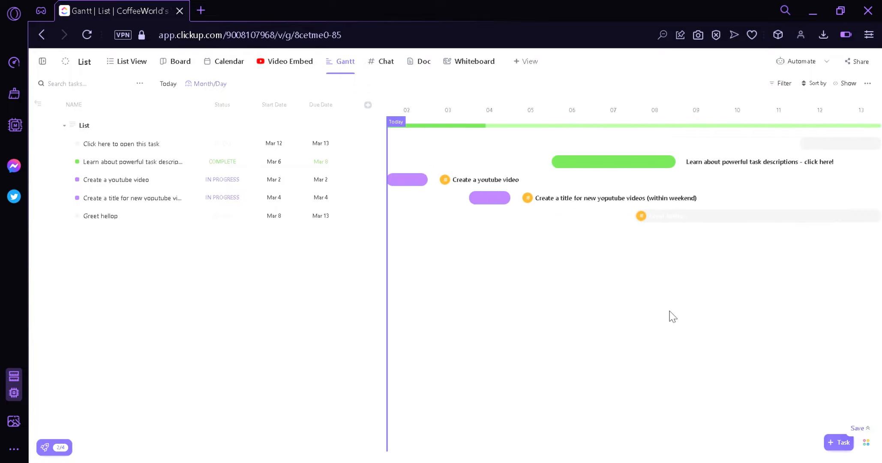